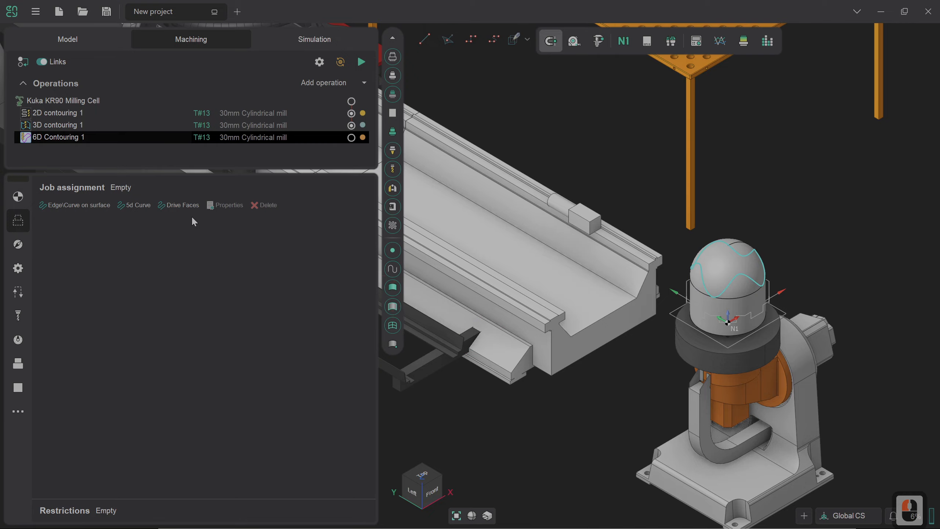
Add the wavy curve around the dome to the 6D contouring job assignment as a 5D curve
{"action": "left_click", "coordinate": [146, 205]}
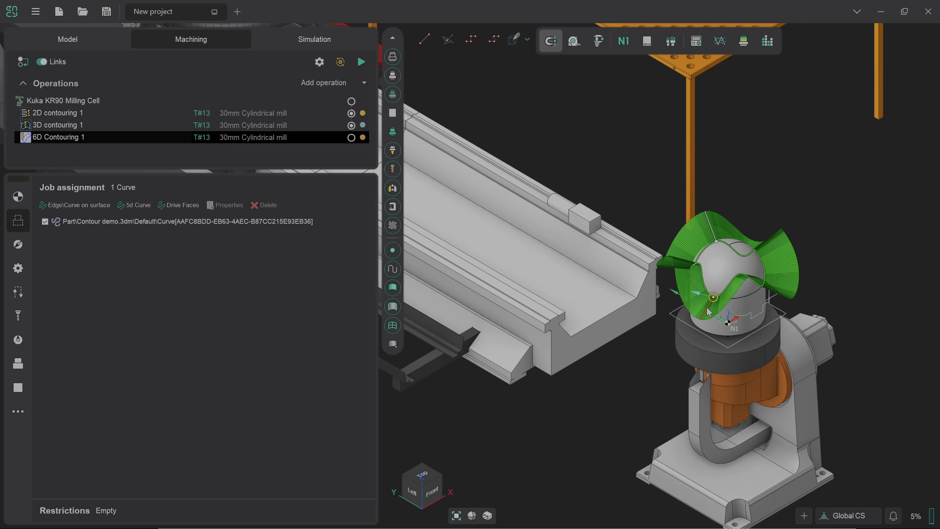
{"action": "middle_click_drag", "start_coordinate": [708, 308], "coordinate": [707, 328]}
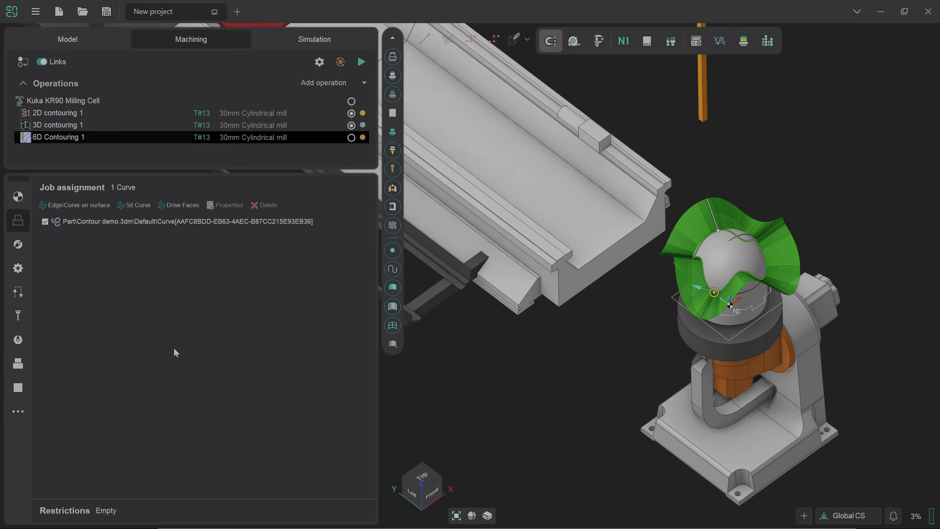
Enable Move up E3 and Rotate E2 in the axes map of the 6D contouring setup
{"action": "left_click", "coordinate": [19, 197]}
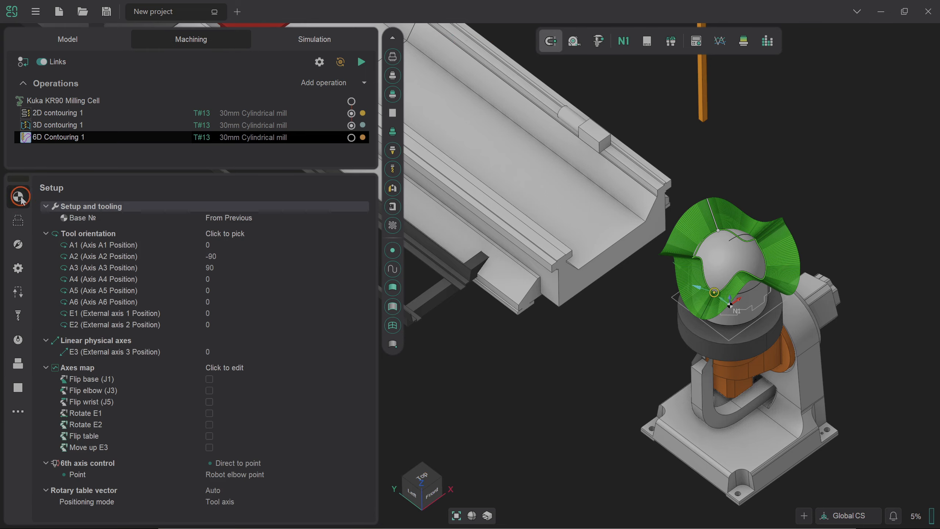
{"action": "left_click", "coordinate": [209, 448]}
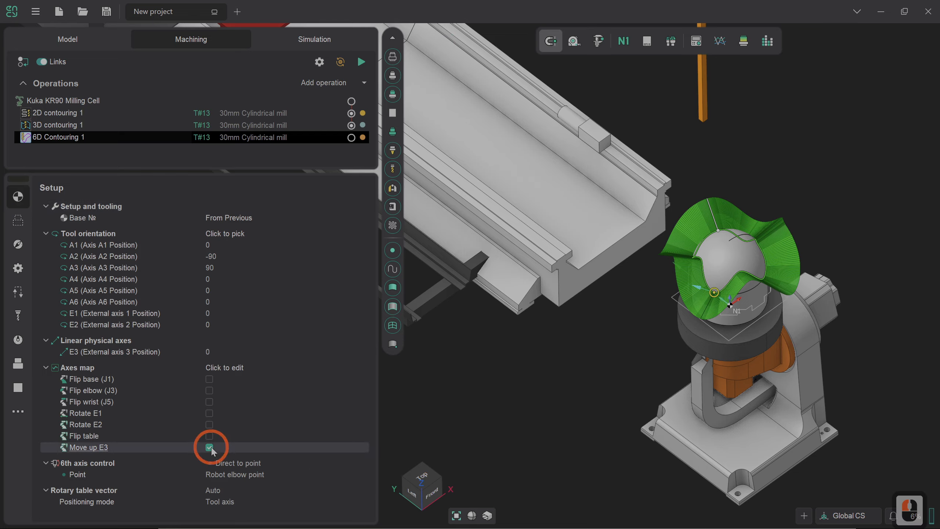
{"action": "left_click", "coordinate": [209, 425]}
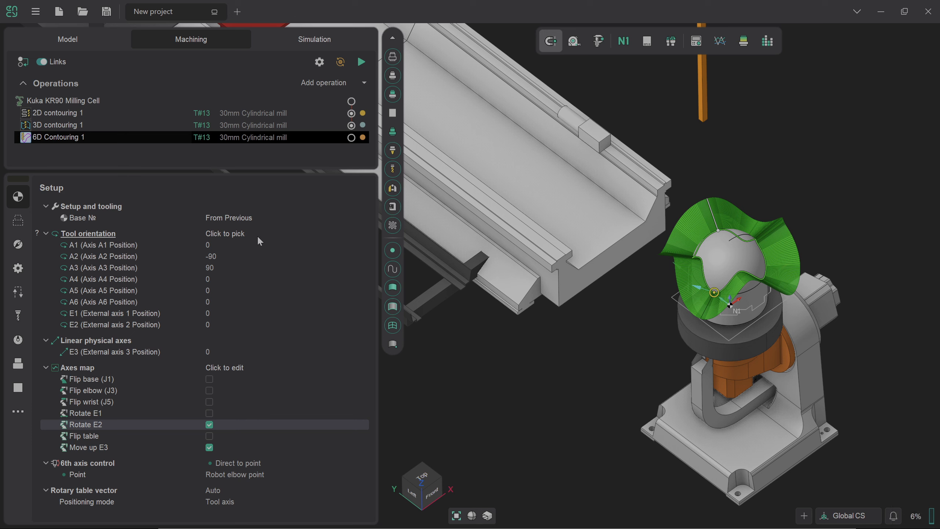
{"action": "left_click", "coordinate": [363, 233]}
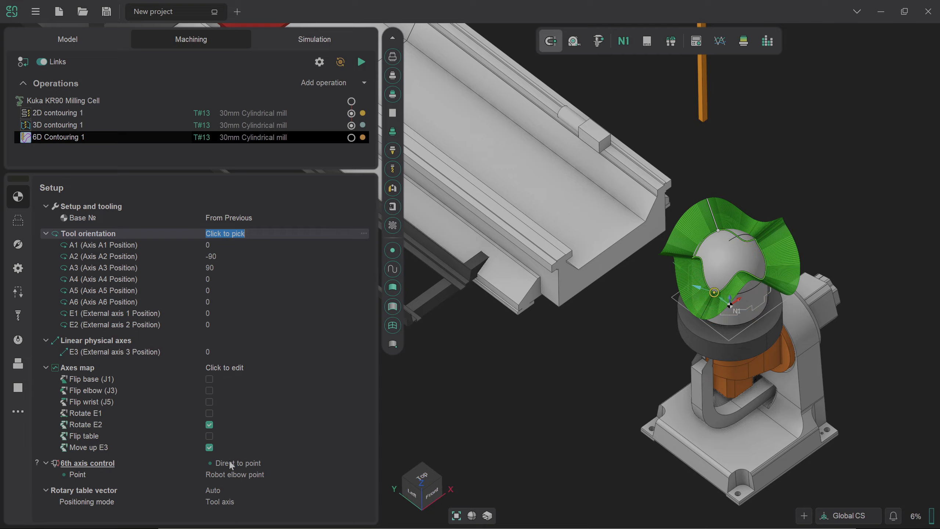
Set the rotary table vector to -X and generate the 6D contouring toolpath
{"action": "left_click", "coordinate": [229, 490]}
{"action": "left_click", "coordinate": [365, 490]}
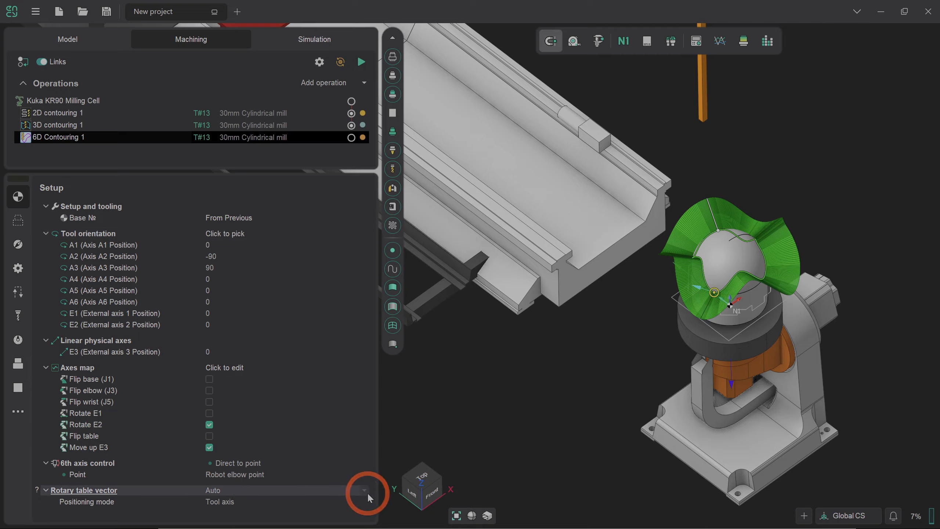
{"action": "left_click", "coordinate": [362, 489]}
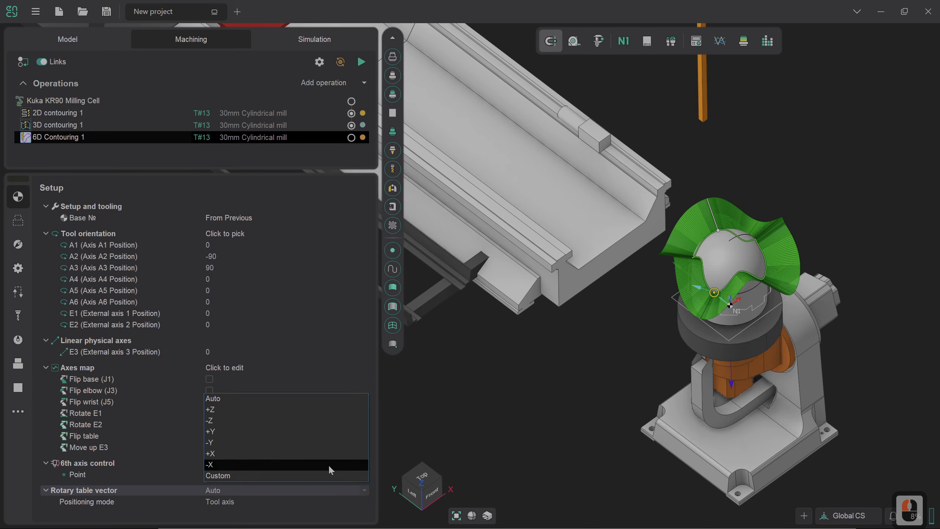
{"action": "left_click", "coordinate": [329, 465]}
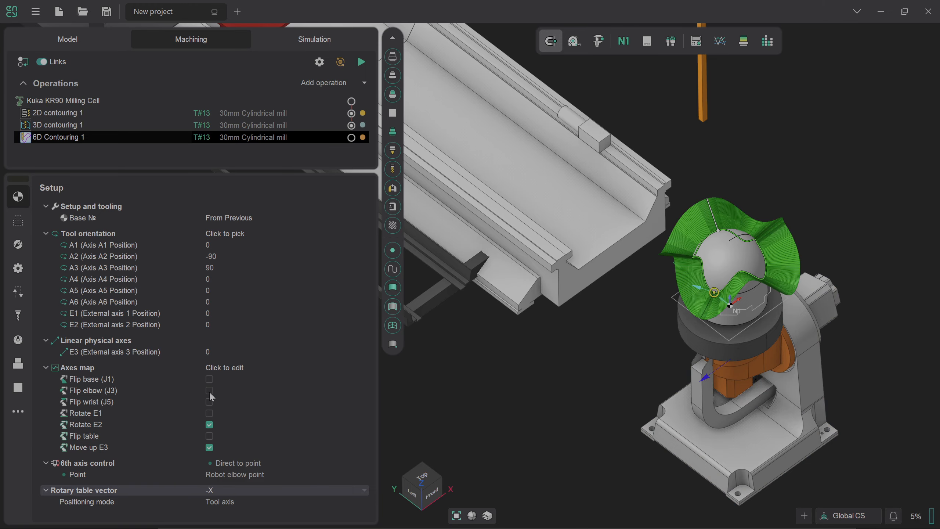
{"action": "left_click", "coordinate": [362, 61]}
{"action": "scroll", "coordinate": [589, 344], "scroll_direction": "down", "scroll_amount": 3}
{"action": "left_click_drag", "start_coordinate": [589, 344], "coordinate": [568, 371]}
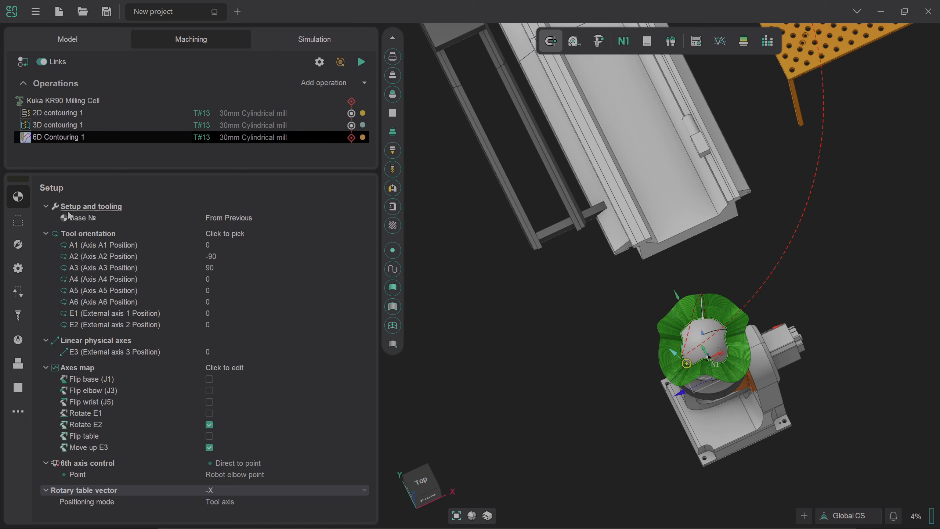
Set both the approach and the return of the 6D contouring operation to Avoid collisions
{"action": "left_click", "coordinate": [19, 292]}
{"action": "left_click", "coordinate": [362, 219]}
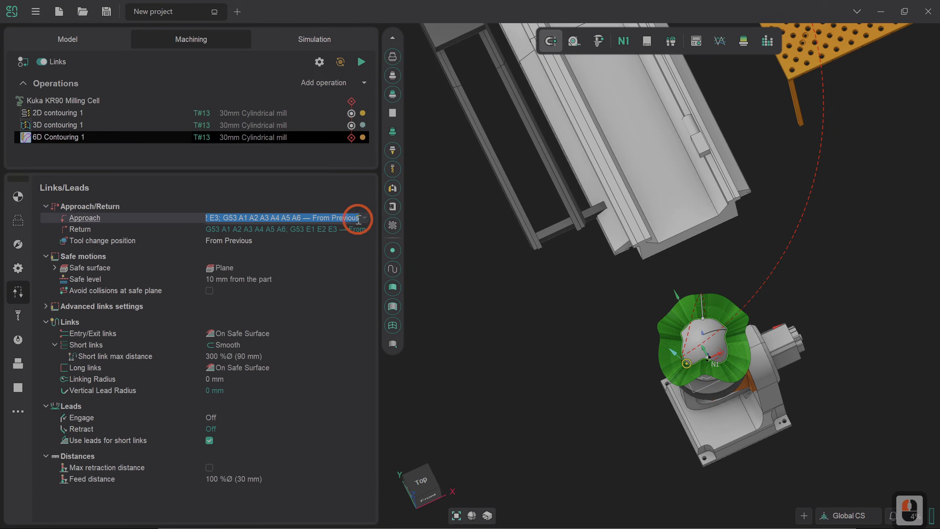
{"action": "left_click", "coordinate": [364, 219]}
{"action": "left_click", "coordinate": [355, 225]}
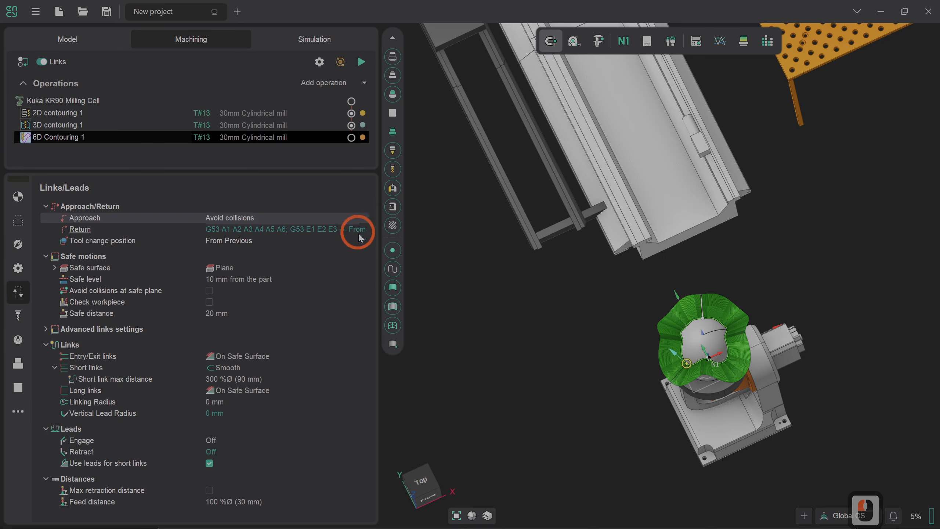
{"action": "left_click", "coordinate": [367, 231]}
{"action": "left_click", "coordinate": [365, 229]}
{"action": "left_click", "coordinate": [361, 237]}
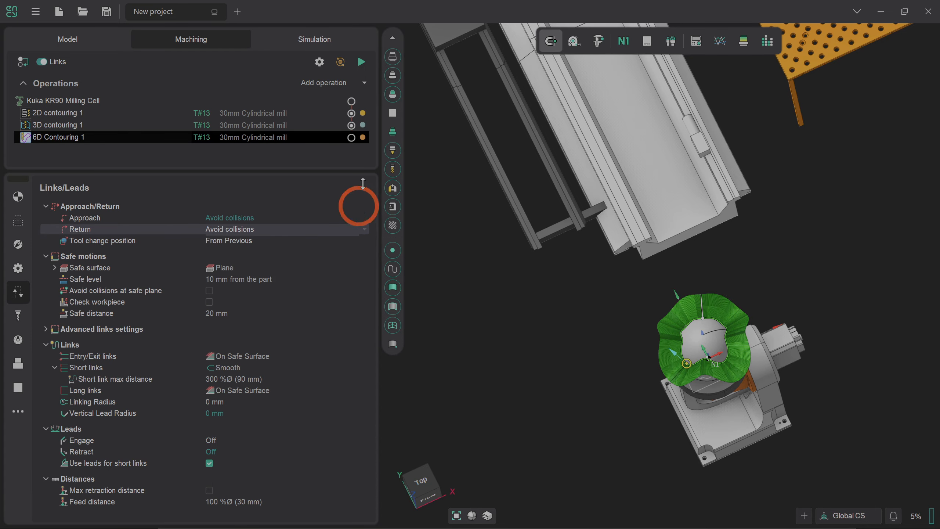
Regenerate the 6D contouring toolpath with the collision-avoiding approach and return
{"action": "left_click", "coordinate": [361, 62]}
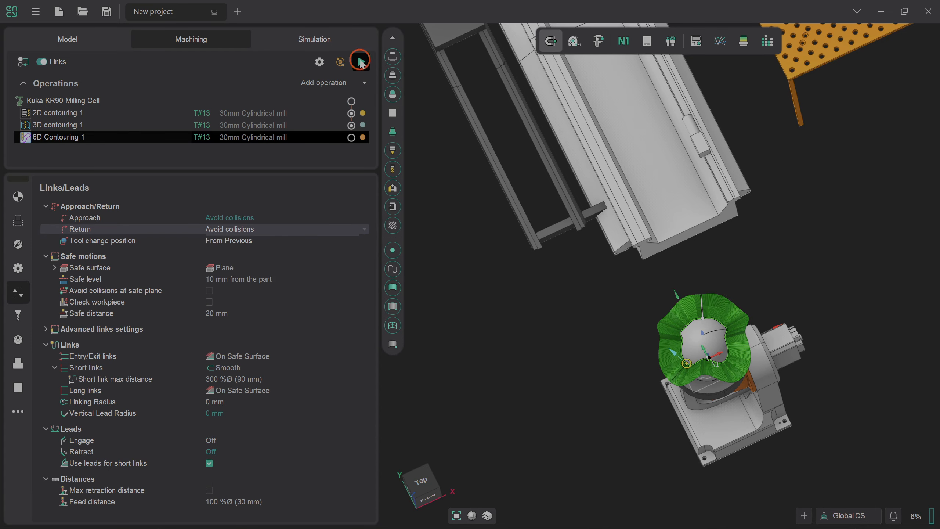
{"action": "left_click", "coordinate": [500, 383]}
{"action": "left_click_drag", "start_coordinate": [502, 381], "coordinate": [502, 313]}
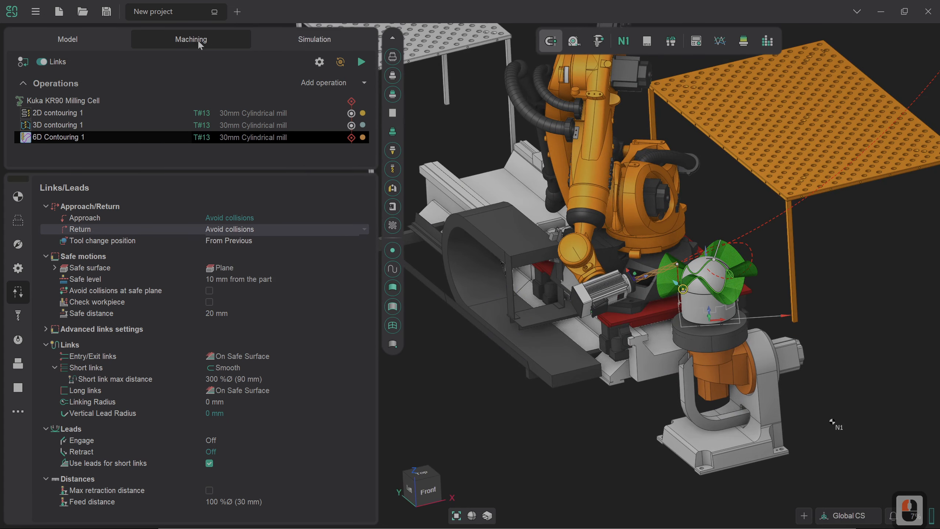
Open the axes map in the redundant axes optimizer and build the collision map for axis A6
{"action": "left_click", "coordinate": [18, 189]}
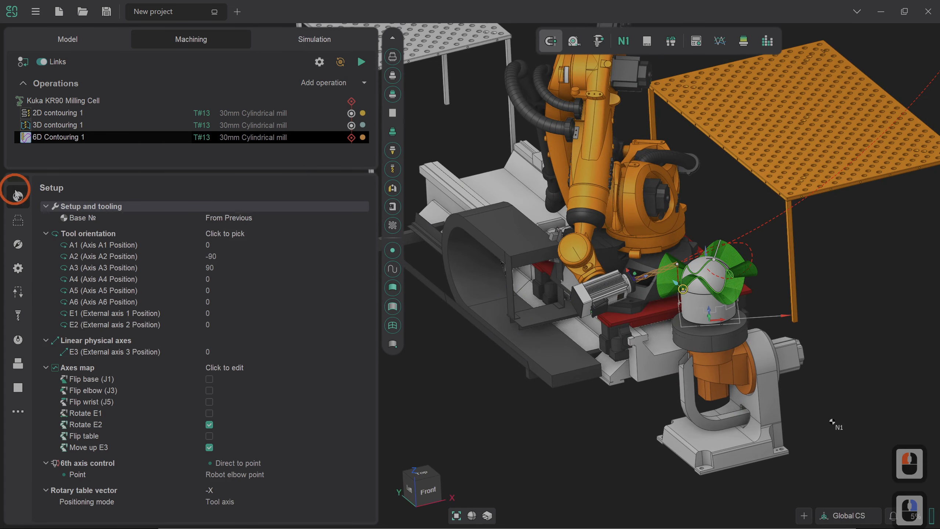
{"action": "left_click", "coordinate": [233, 368]}
{"action": "left_click", "coordinate": [362, 369]}
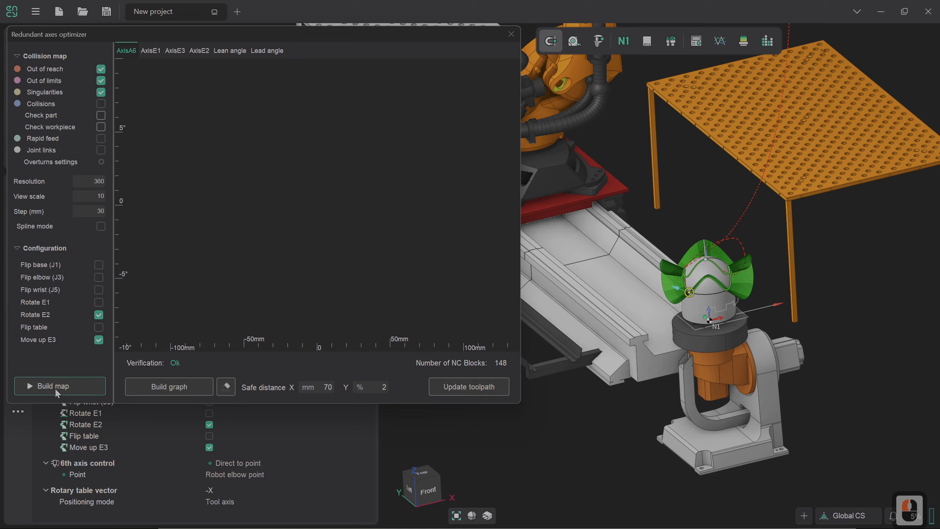
{"action": "left_click", "coordinate": [55, 386]}
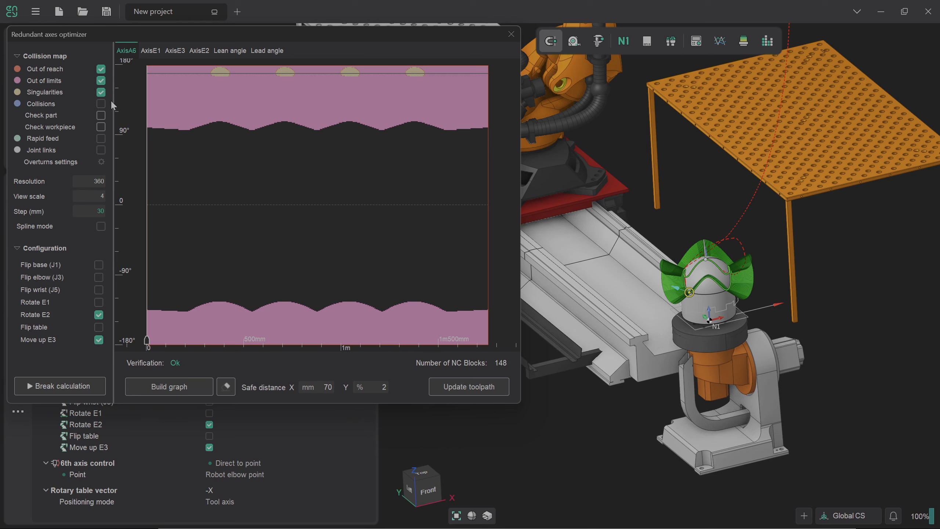
{"action": "left_click", "coordinate": [60, 386]}
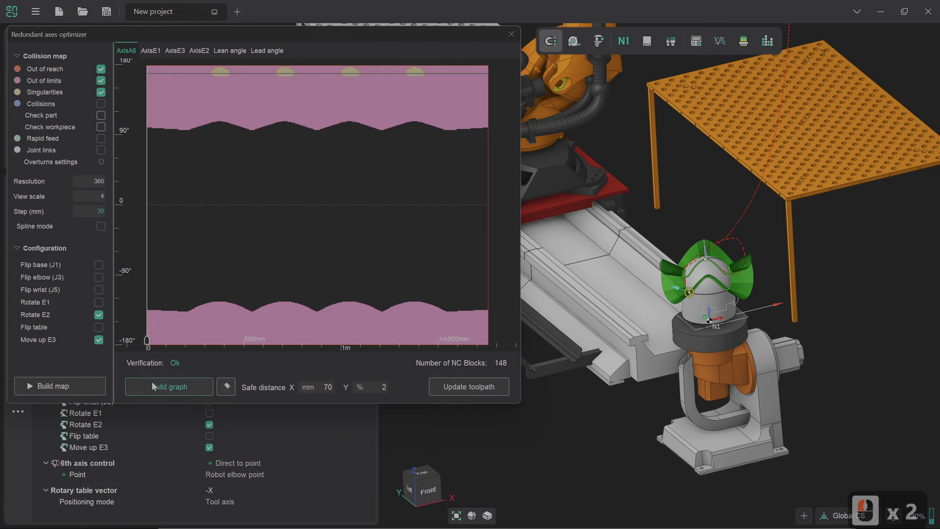
{"action": "left_click", "coordinate": [55, 386]}
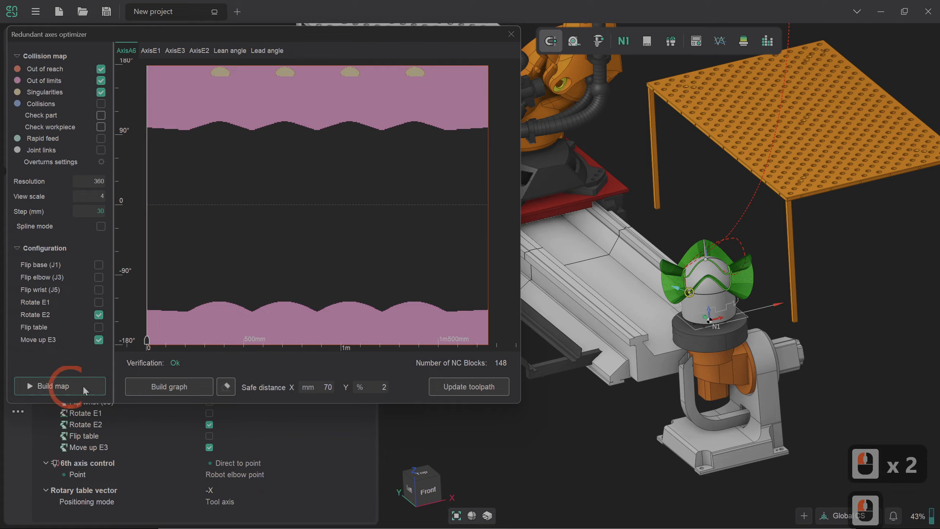
Build the axis A6 graph on the collision map and update the toolpath
{"action": "left_click", "coordinate": [179, 386]}
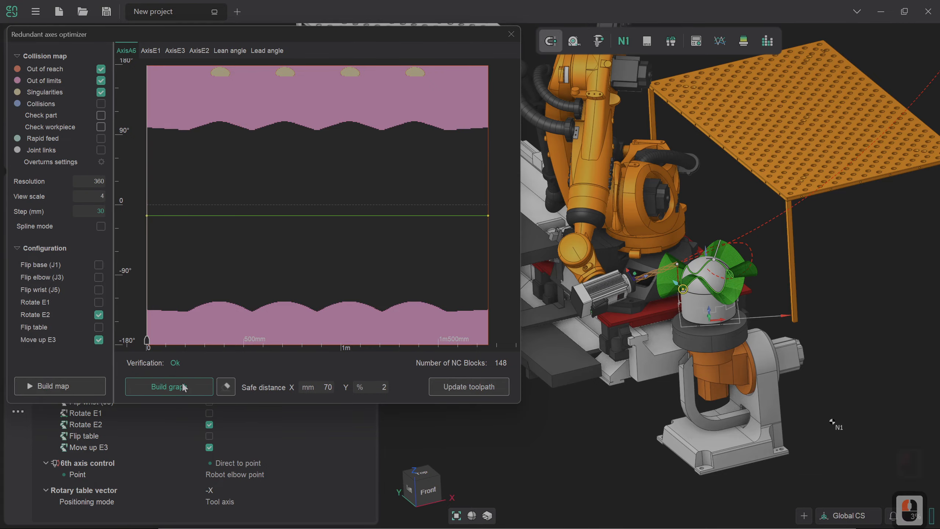
{"action": "left_click", "coordinate": [435, 390]}
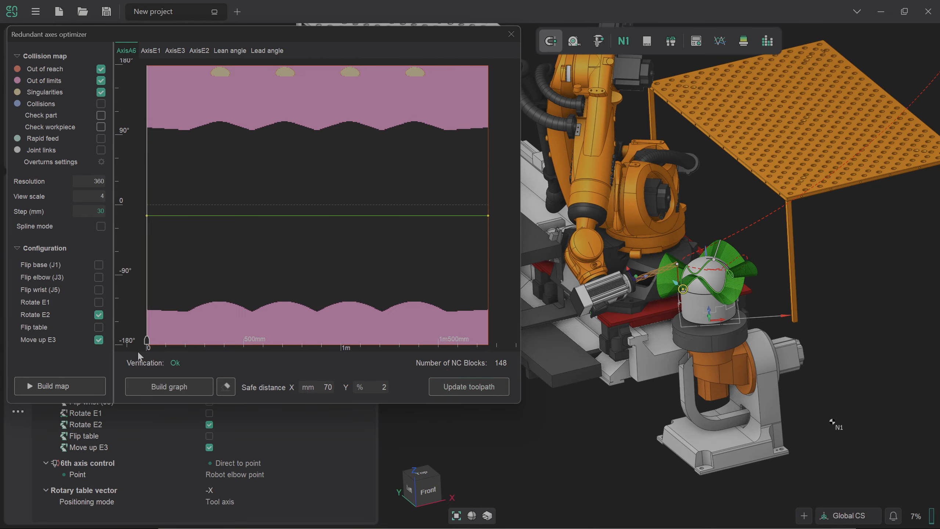
Move the robot along the whole A6 graph to check its motion, and close the optimizer with the toolpath updated
{"action": "left_click_drag", "start_coordinate": [141, 349], "coordinate": [493, 347]}
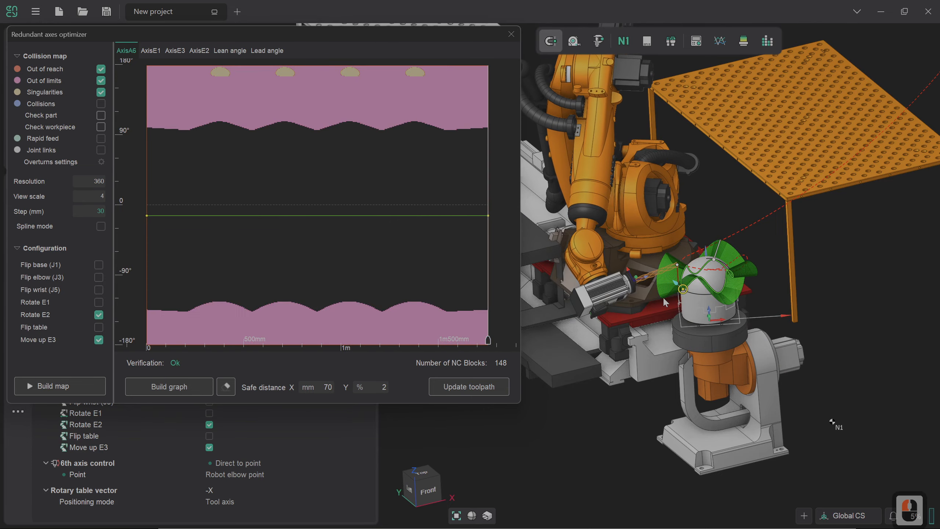
{"action": "scroll", "coordinate": [662, 297], "scroll_direction": "up", "scroll_amount": 8}
{"action": "scroll", "coordinate": [663, 297], "scroll_direction": "down", "scroll_amount": 5}
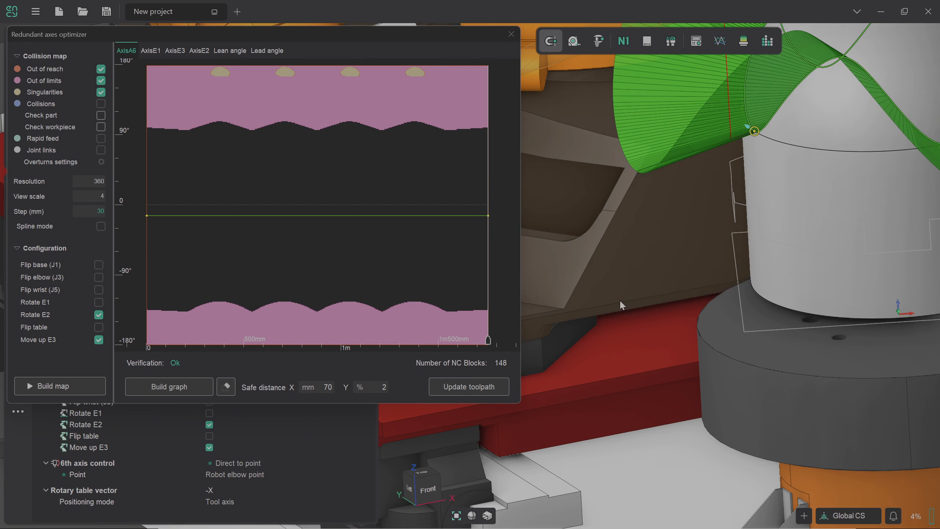
{"action": "left_click", "coordinate": [481, 388]}
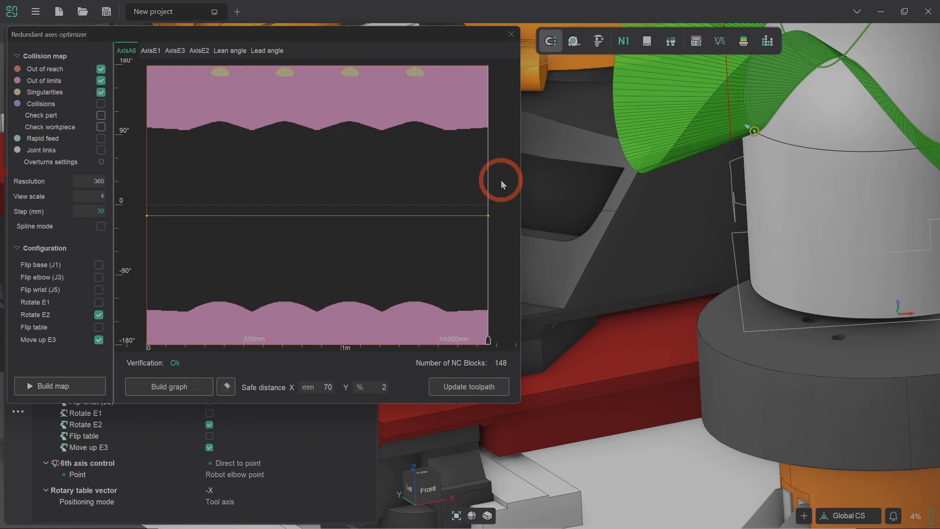
{"action": "left_click", "coordinate": [511, 37]}
Reset the simulation status of 6D Contouring 1, run its simulation and check the operation for errors
{"action": "scroll", "coordinate": [579, 279], "scroll_direction": "down", "scroll_amount": 6}
{"action": "right_click_drag", "start_coordinate": [582, 281], "coordinate": [589, 283]}
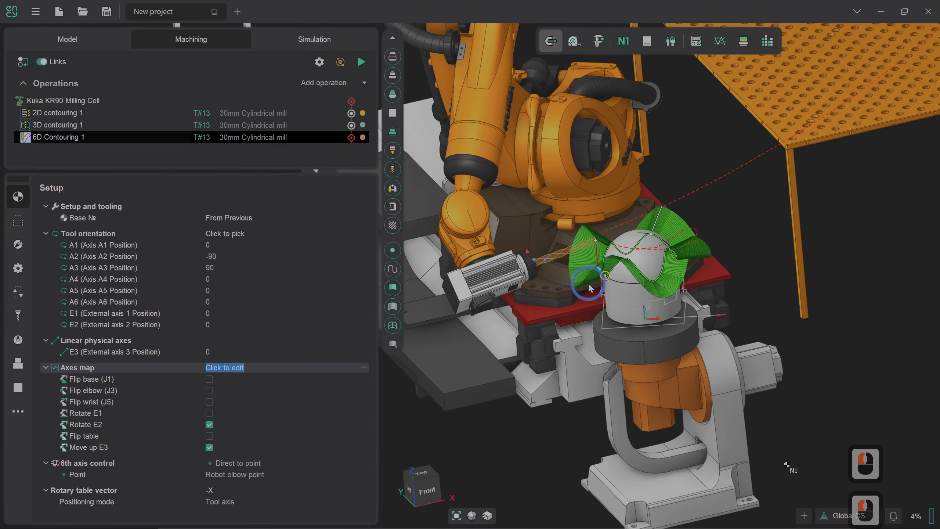
{"action": "scroll", "coordinate": [588, 282], "scroll_direction": "down", "scroll_amount": 4}
{"action": "left_click", "coordinate": [334, 42]}
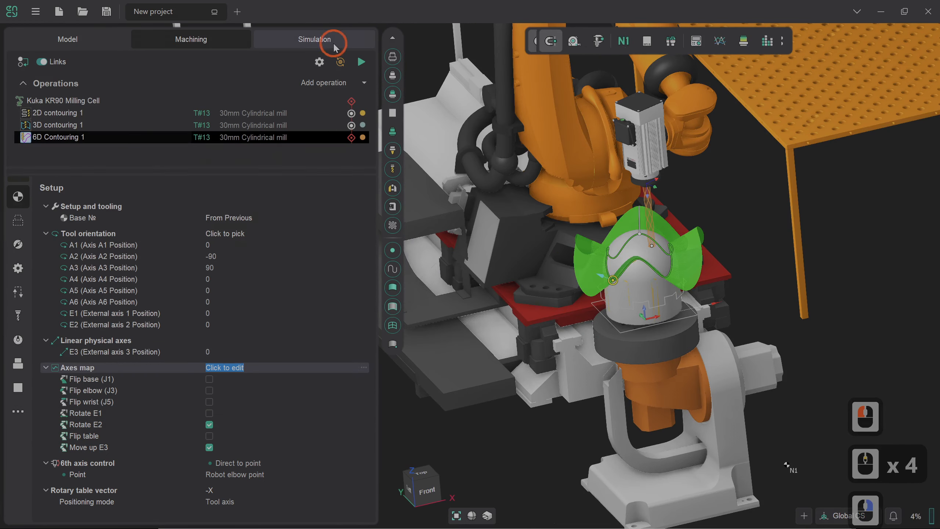
{"action": "right_click", "coordinate": [350, 138]}
{"action": "left_click", "coordinate": [371, 162]}
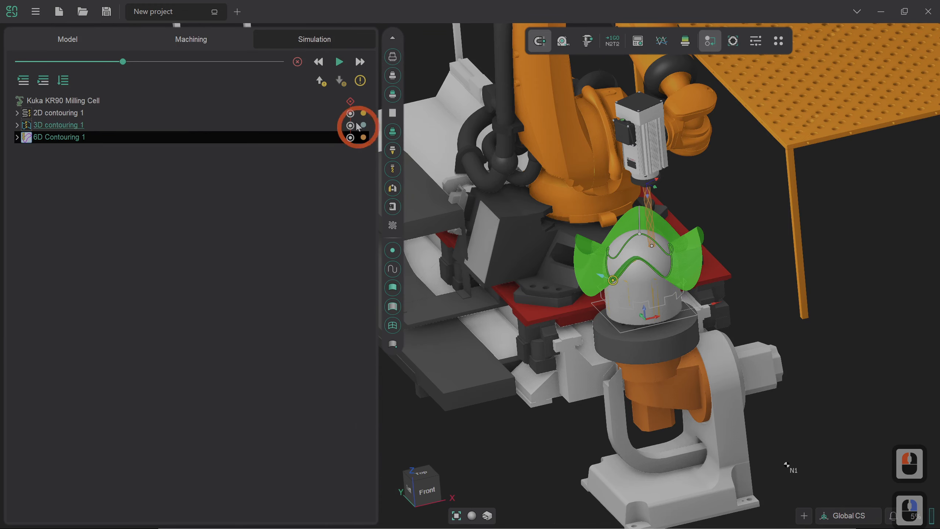
{"action": "left_click", "coordinate": [338, 62]}
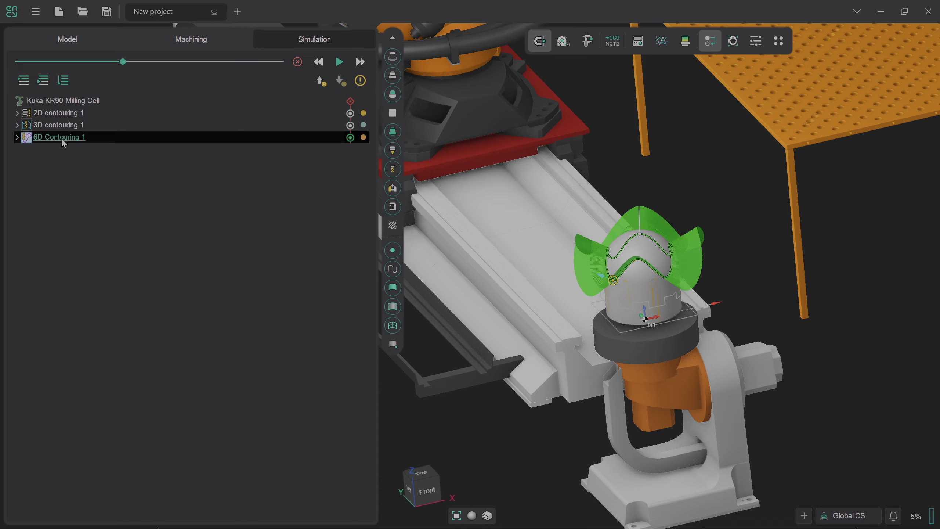
{"action": "mouse_move", "coordinate": [62, 140]}
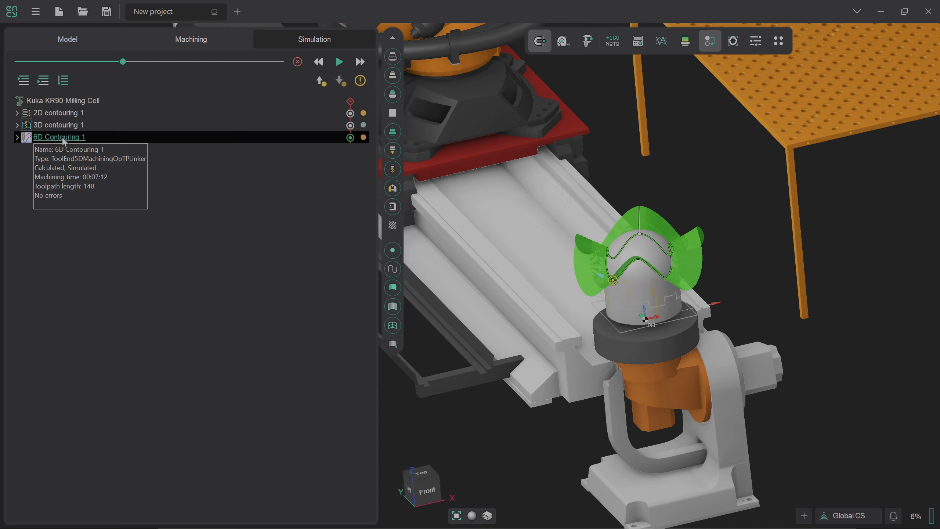